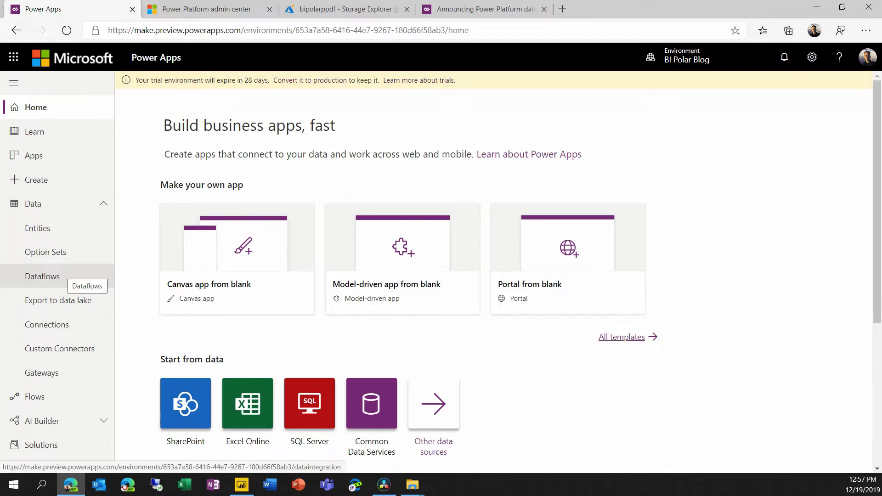
Create a new dataflow named AdventureWorks CDS without the analytical entities only option.
left_click(60, 274)
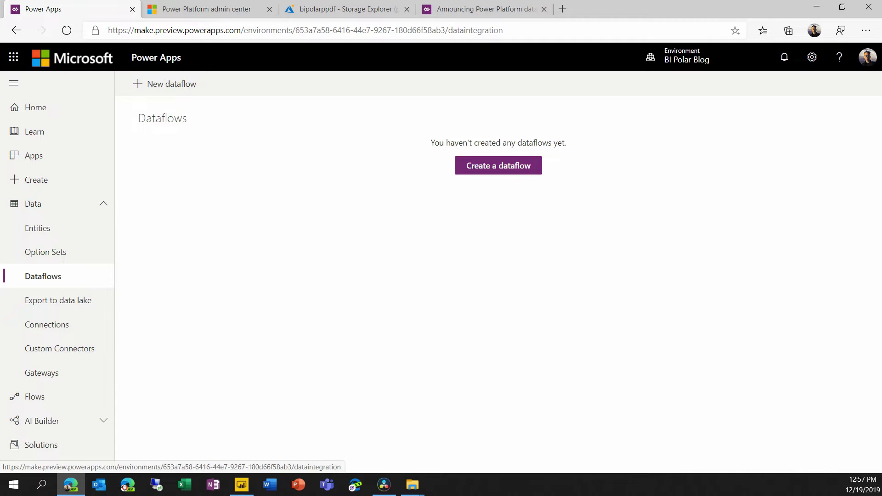
left_click(497, 165)
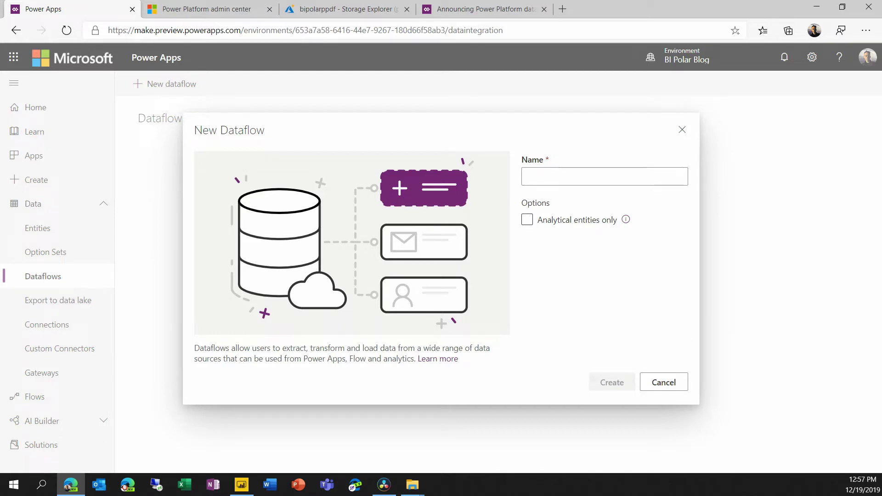
left_click(527, 220)
mouse_move(625, 220)
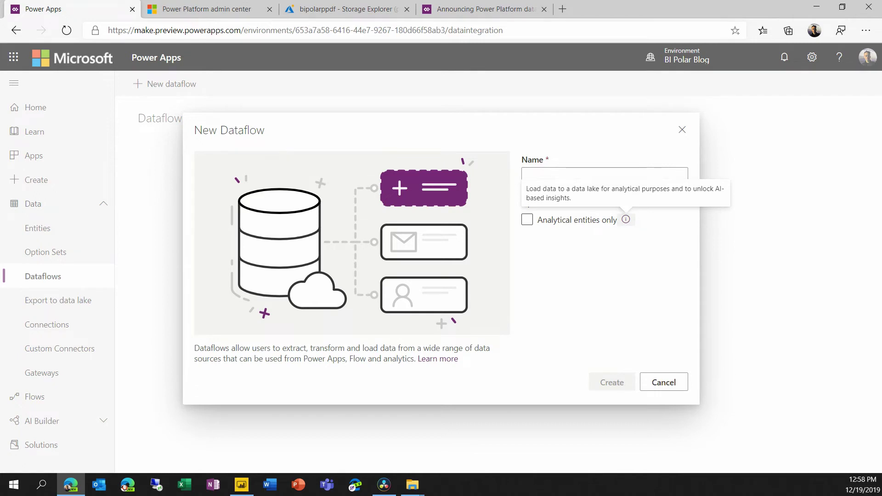
left_click(605, 177)
type("AdventureWorks CDS")
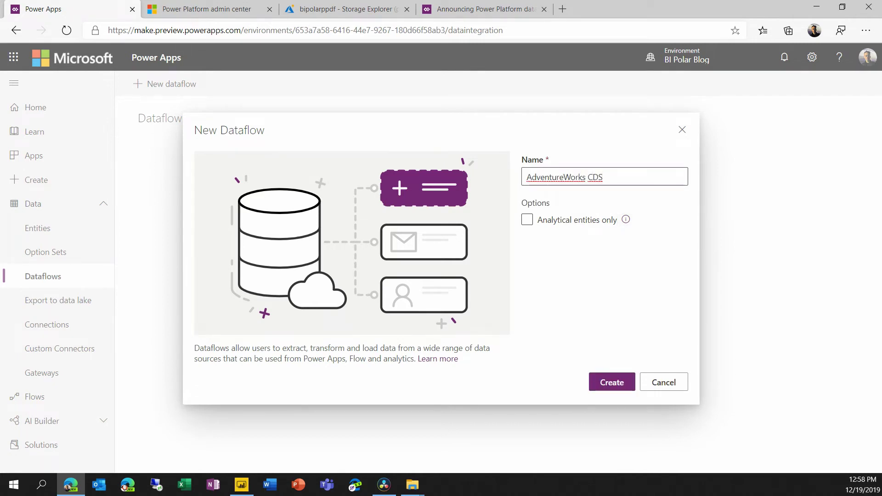
key("Return")
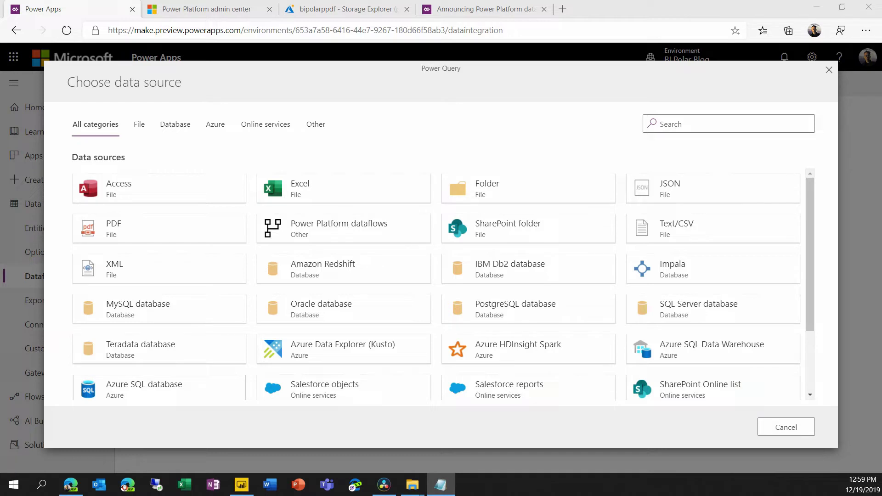
Connect to an Azure SQL database on server bipolarblog.database.windows.net, database adventureworks.
left_click(159, 388)
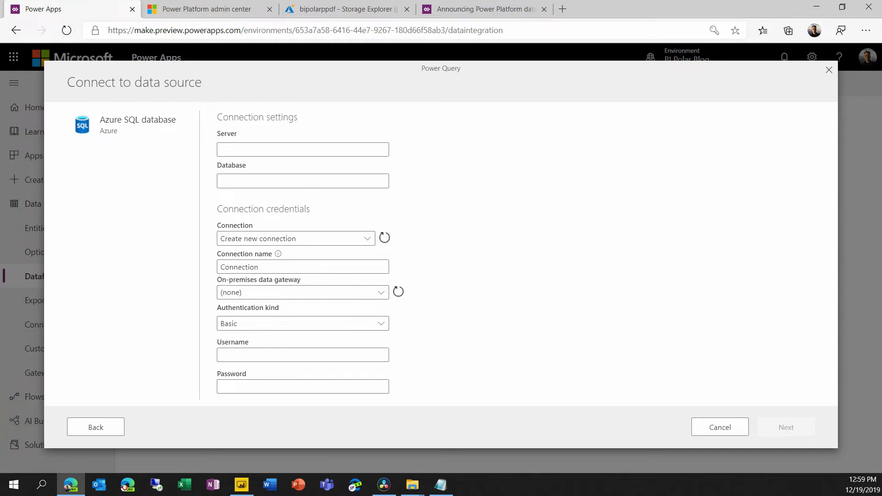
left_click(303, 150)
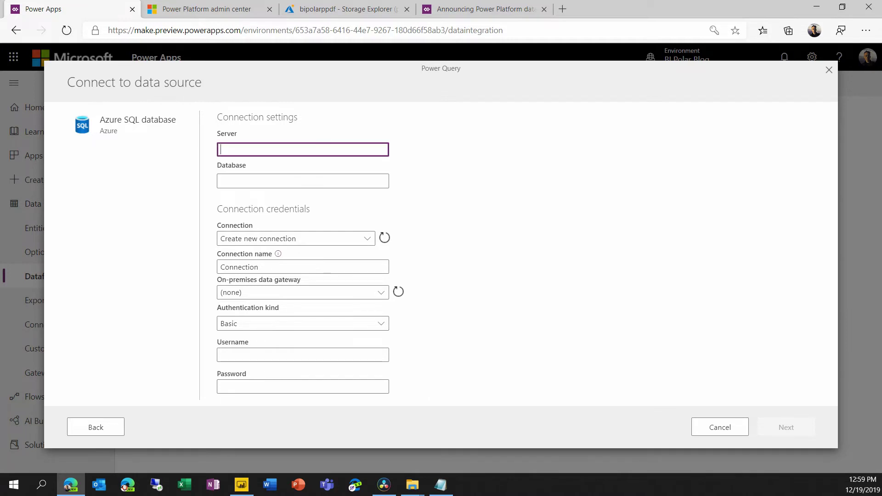
type("bipolarblog.database.windows.net")
key("Tab")
type("adventureworks")
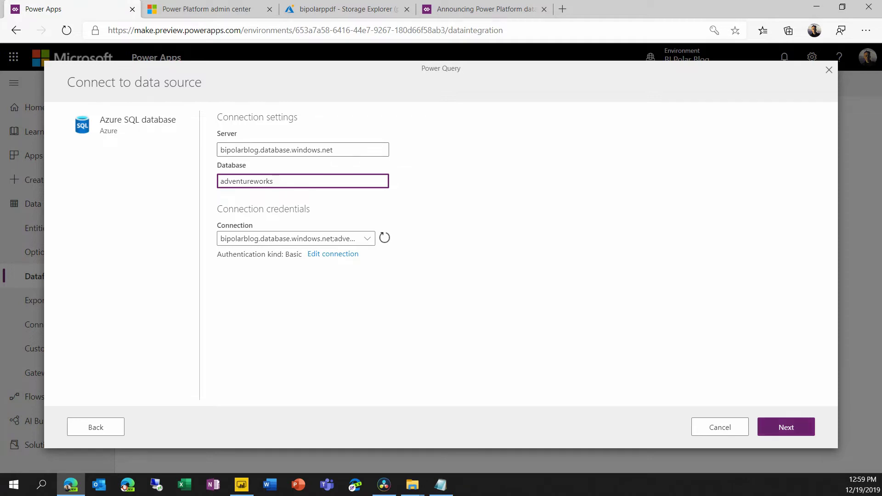
left_click(785, 427)
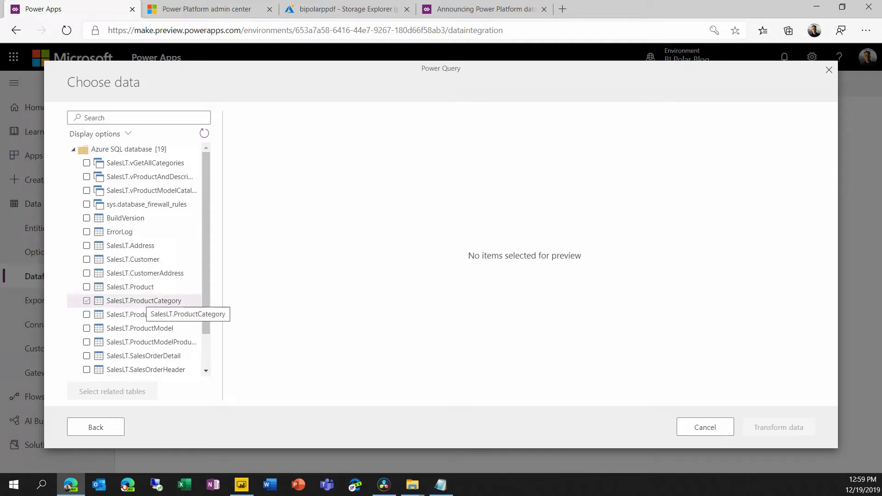
Bring the SalesLT.Product table into the query editor and rename its query as Product.
left_click(87, 287)
left_click(143, 287)
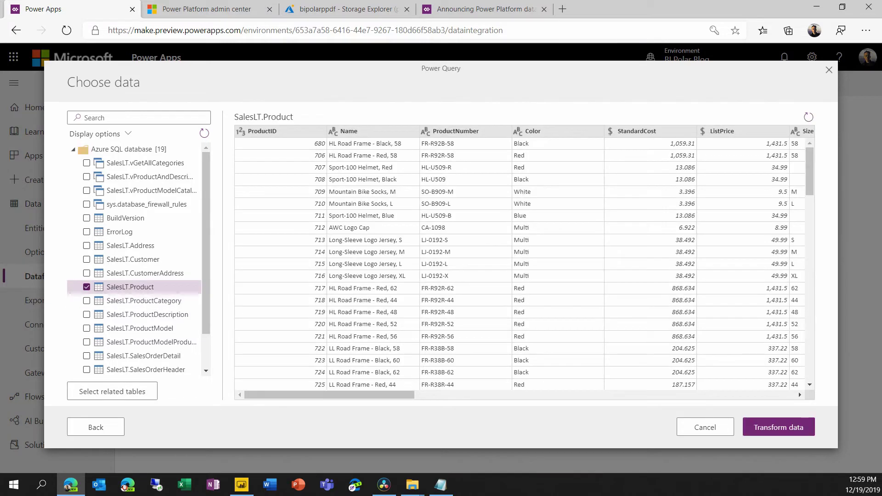
left_click(806, 424)
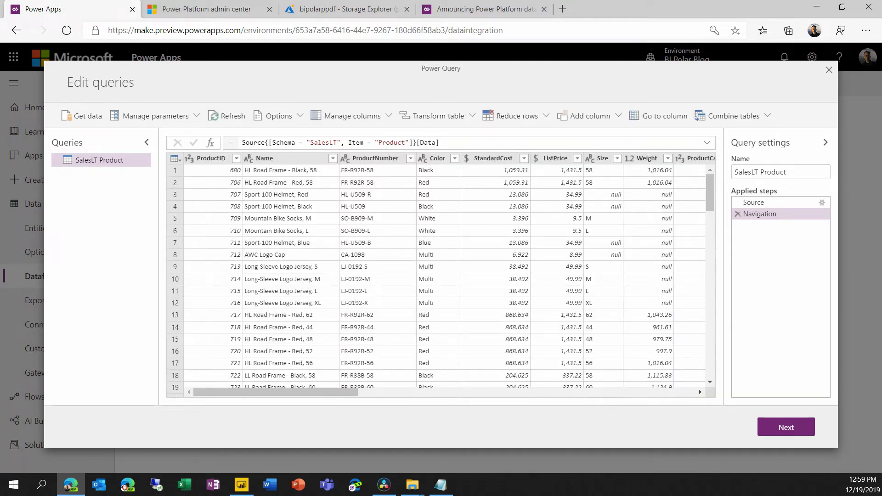
double_click(746, 173)
key("BackSpace")
key("Tab")
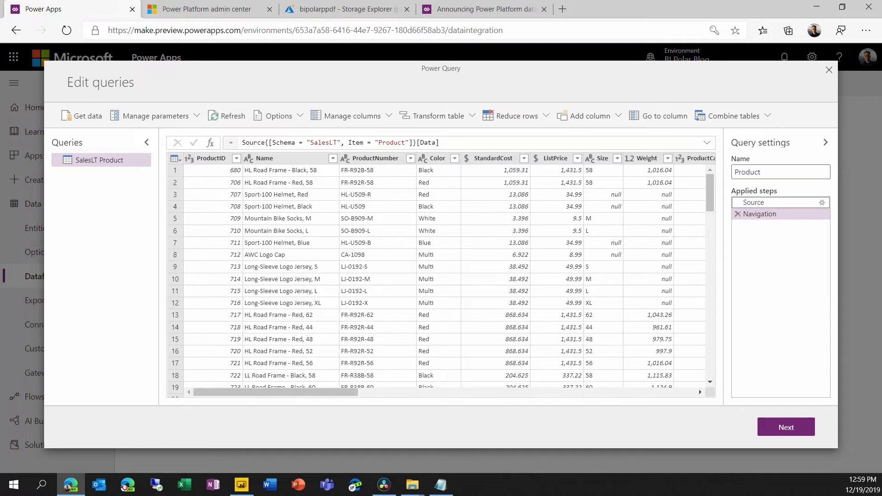
Remove the SalesLT.ProductModel and SalesLT.SalesOrderDetail columns from the Product query.
left_click_drag(275, 393, 613, 392)
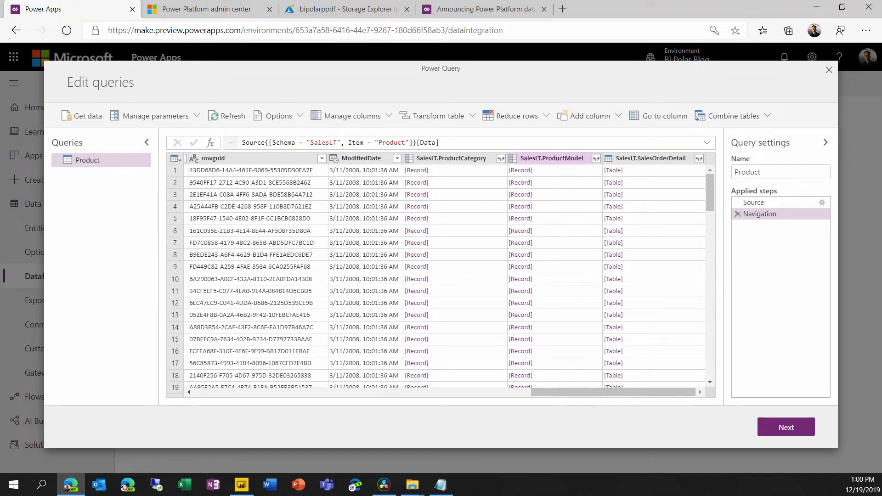
left_click(551, 158)
left_click(650, 159, "ctrl")
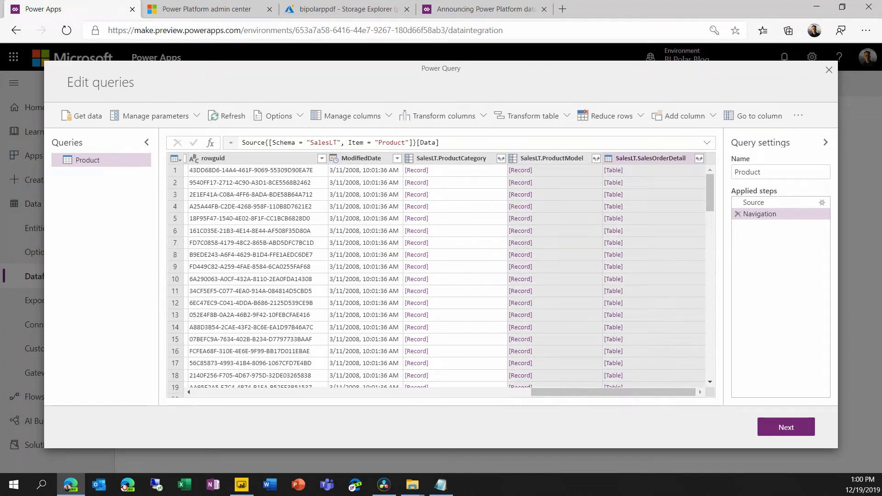
right_click(544, 159)
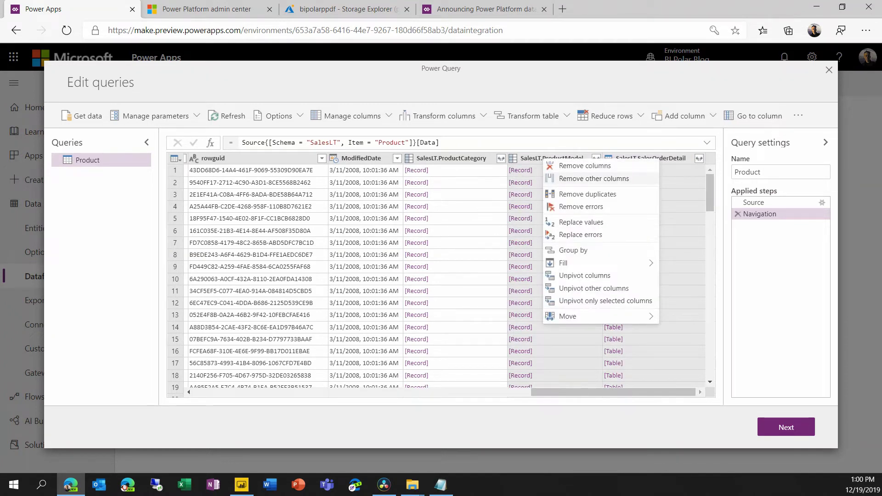
left_click(584, 166)
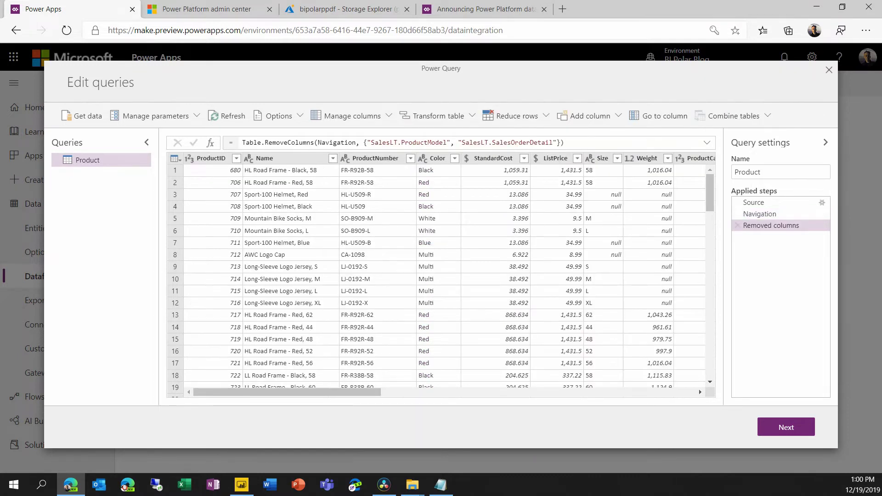
Expand the SalesLT.ProductCategory column to include only Name, keeping the original column name as prefix.
left_click_drag(299, 392, 615, 392)
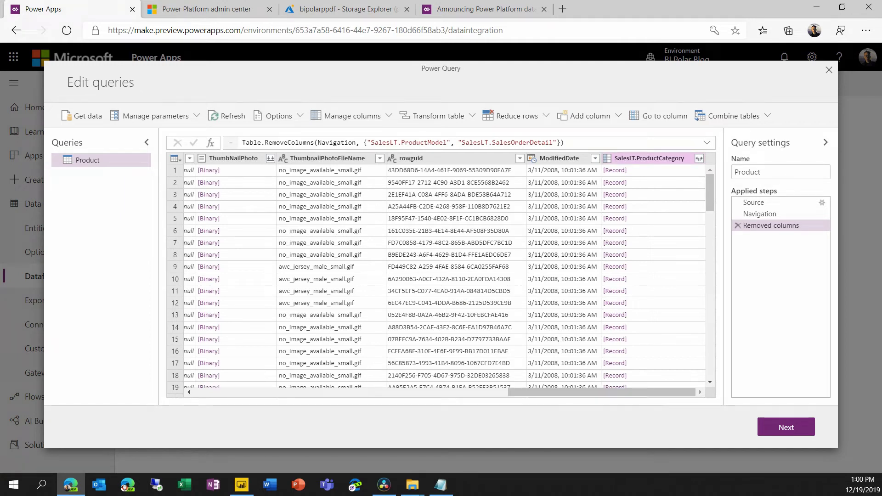
left_click(699, 158)
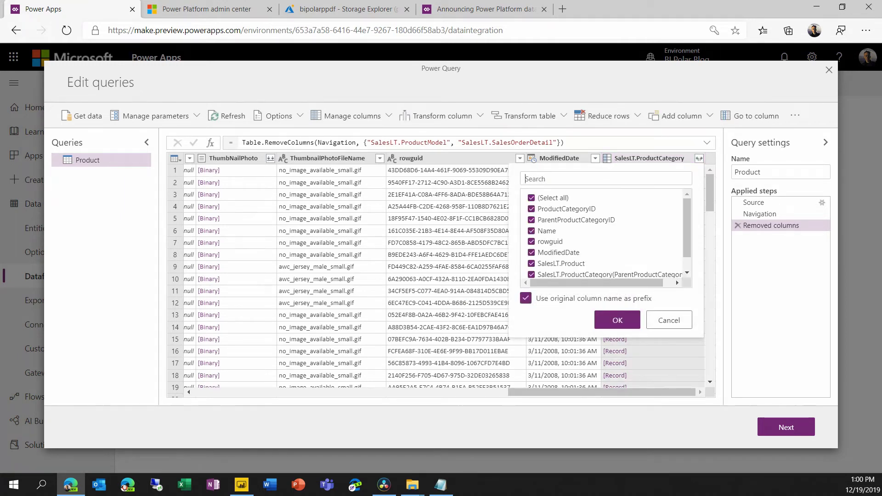
left_click(532, 198)
left_click(531, 231)
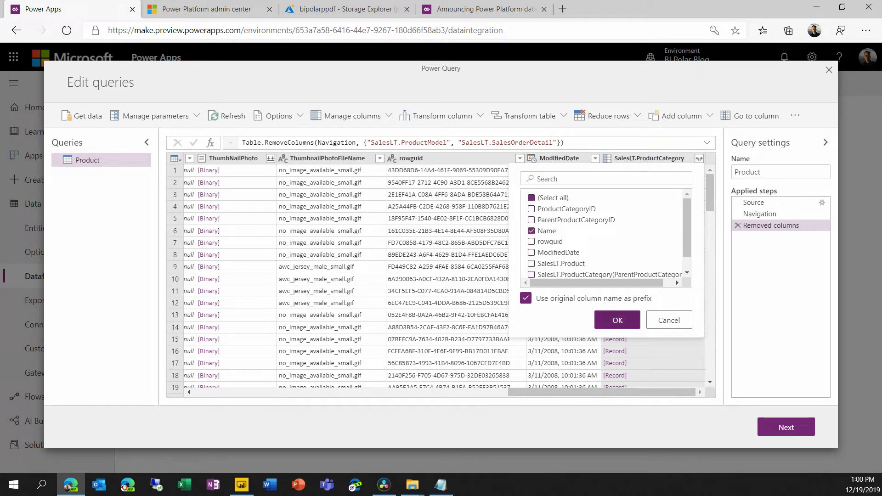
left_click(618, 320)
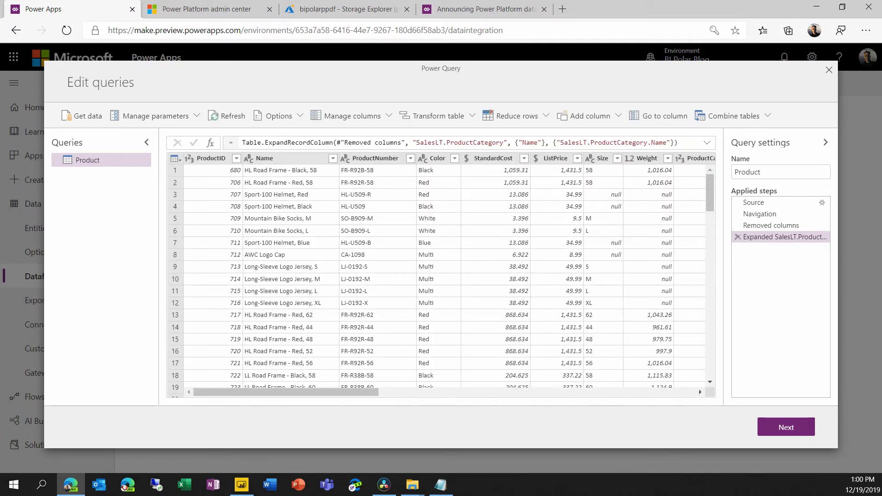
Rename the SalesLT.ProductCategory.Name column as CategoryName.
left_click_drag(285, 392, 603, 392)
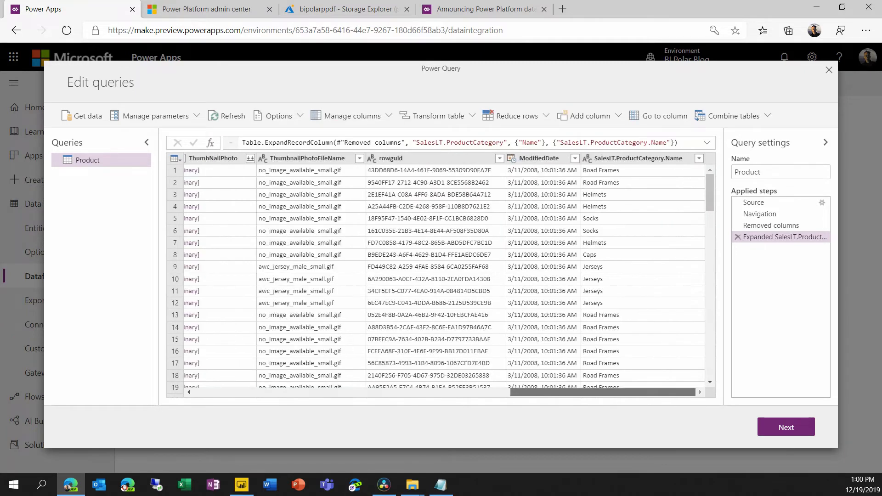
double_click(661, 158)
left_click(679, 159)
key("Left")
key("Left")
key("Left")
key("BackSpace")
key("Left")
key("Left")
key("Left")
key("Left")
key("Left")
key("Left")
key("Left")
key("Left")
key("shift+Left")
key("shift+Left")
key("shift+Left")
key("shift+Left")
key("shift+Left")
key("shift+Left")
key("shift+Left")
key("shift+Left")
key("shift+Left")
key("shift+Left")
key("shift+Left")
key("shift+Left")
key("shift+Left")
key("shift+Left")
key("shift+Left")
key("BackSpace")
key("Return")
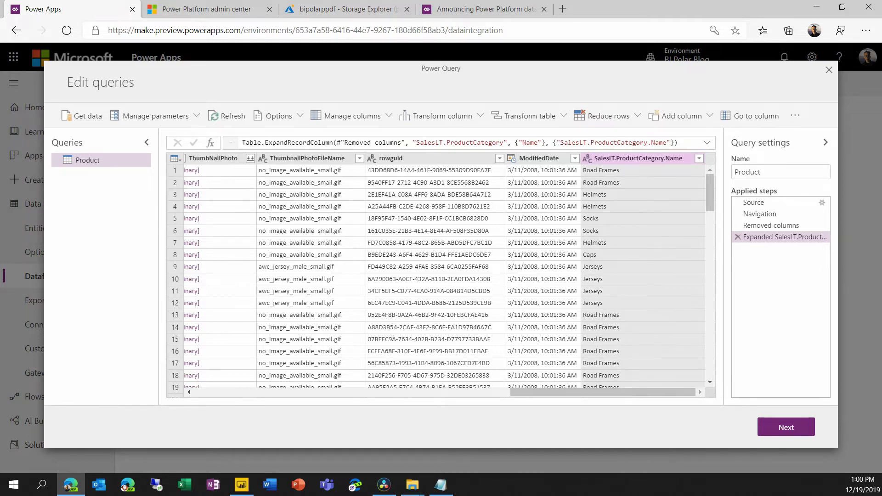
Rename the query as Product with Catrgory and proceed to the entity mapping.
left_click(780, 172)
type("with Catrgory")
key("Tab")
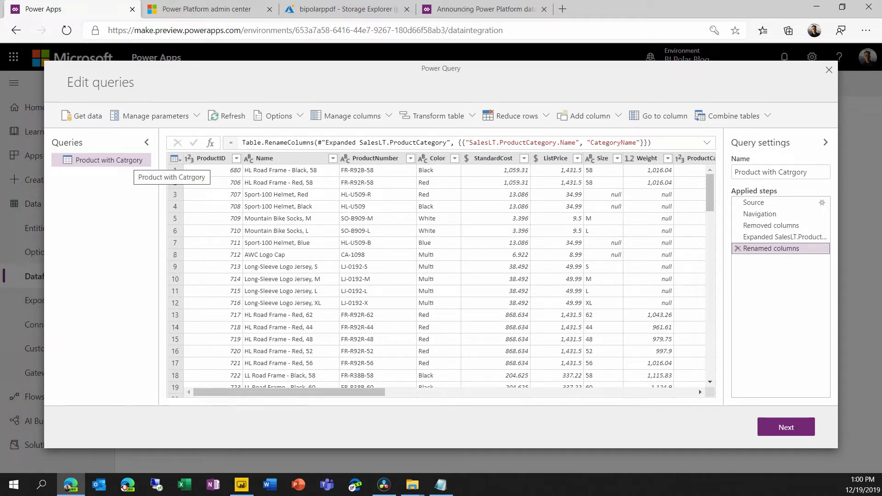
left_click(786, 427)
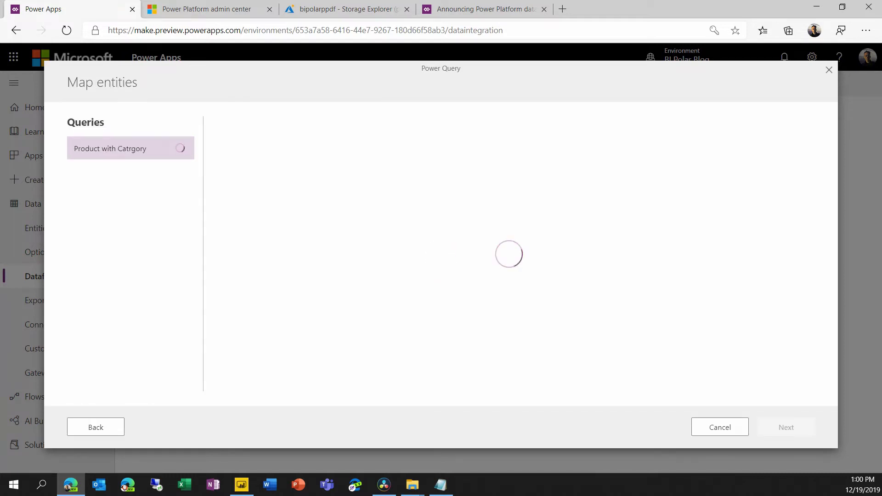
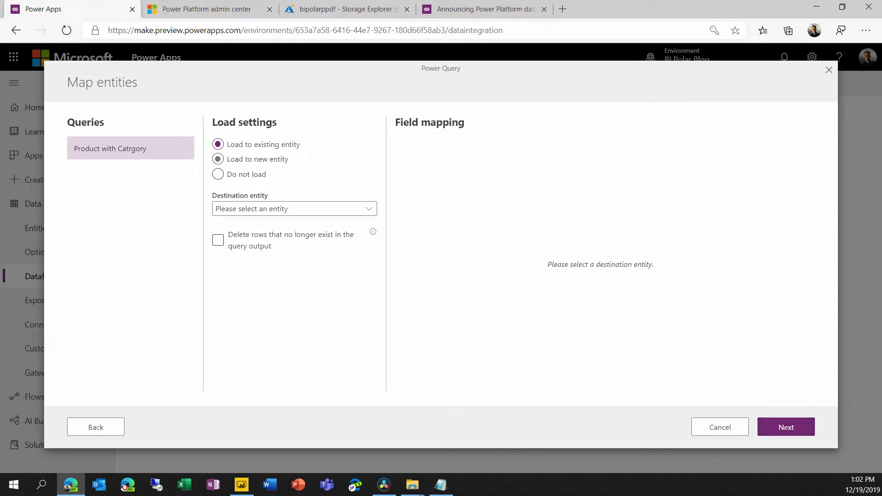
Look through the existing destination entities and set the query to load to a new entity instead.
left_click(295, 209)
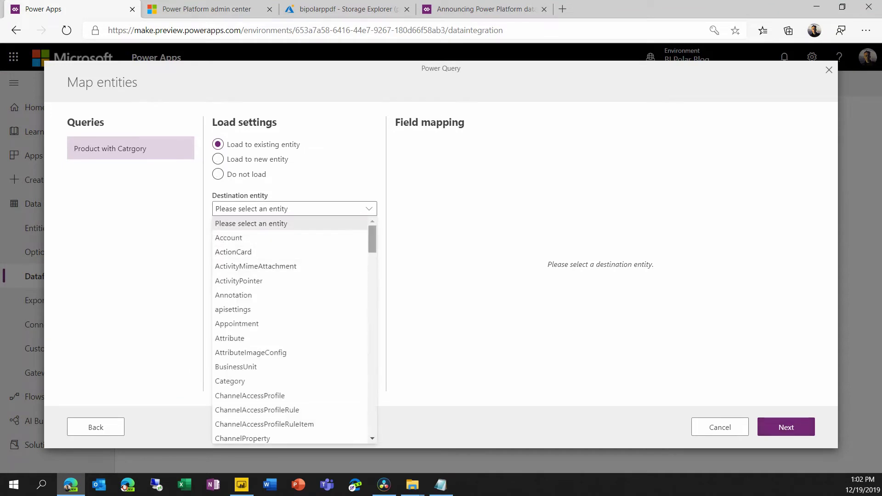
scroll(294, 329, "down", 3)
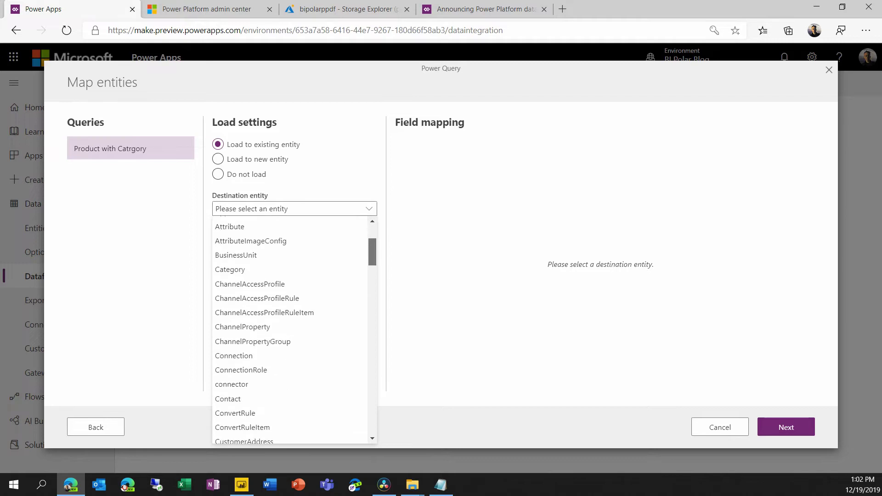
scroll(294, 328, "down", 3)
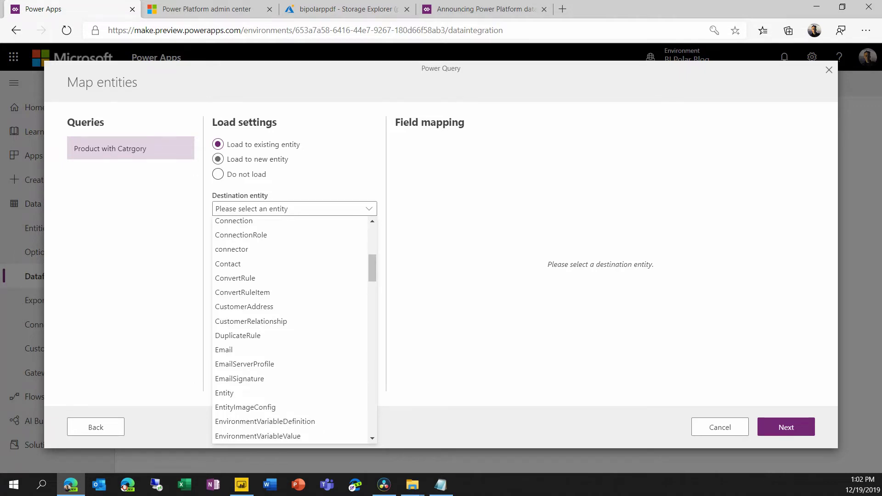
left_click(218, 159)
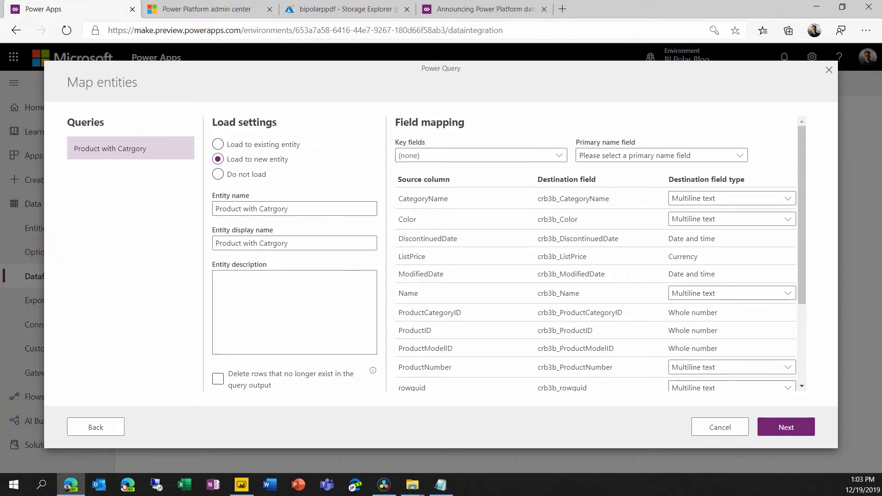
Set both the entity name and the entity display name to Product with Category.
left_click(288, 208)
key("BackSpace")
key("BackSpace")
key("BackSpace")
key("BackSpace")
key("BackSpace")
key("BackSpace")
key("BackSpace")
type("ategory")
key("Tab")
type("Product with Category")
key("Tab")
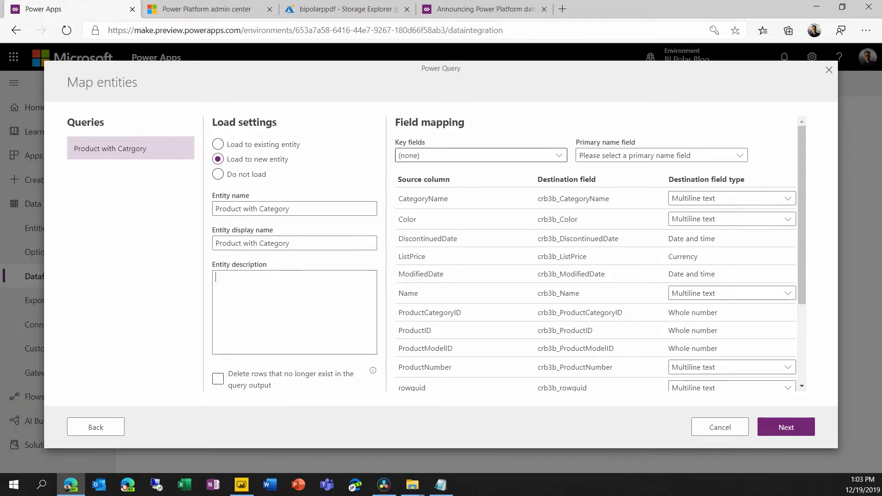
Set the key field to crb3b_Name and the primary name field to Name in the field mapping.
left_click(481, 155)
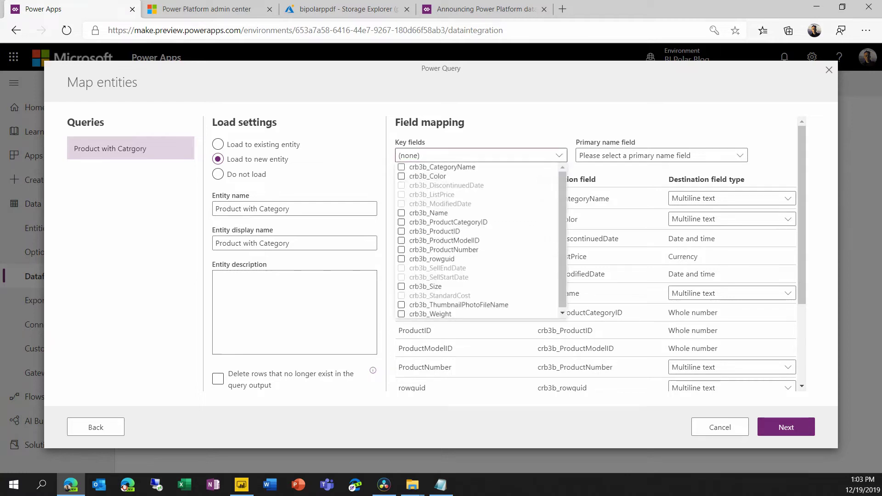
left_click(401, 212)
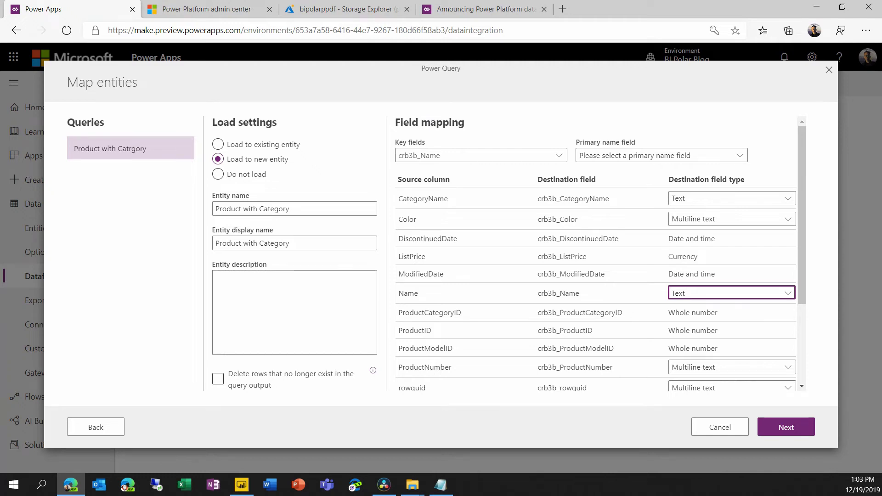
left_click(661, 155)
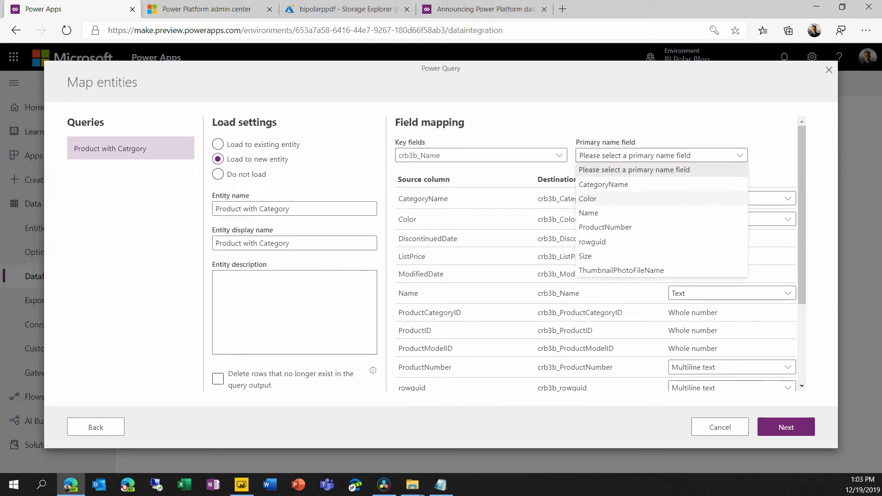
left_click(597, 212)
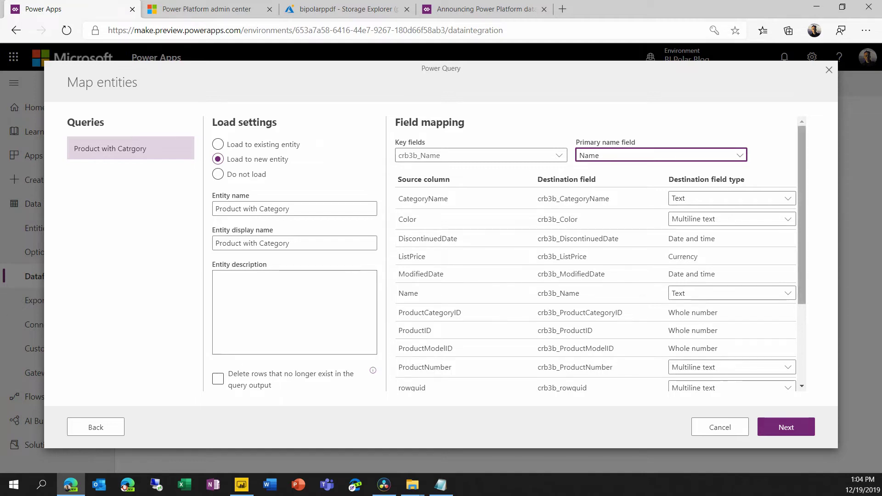
scroll(597, 253, "down", 3)
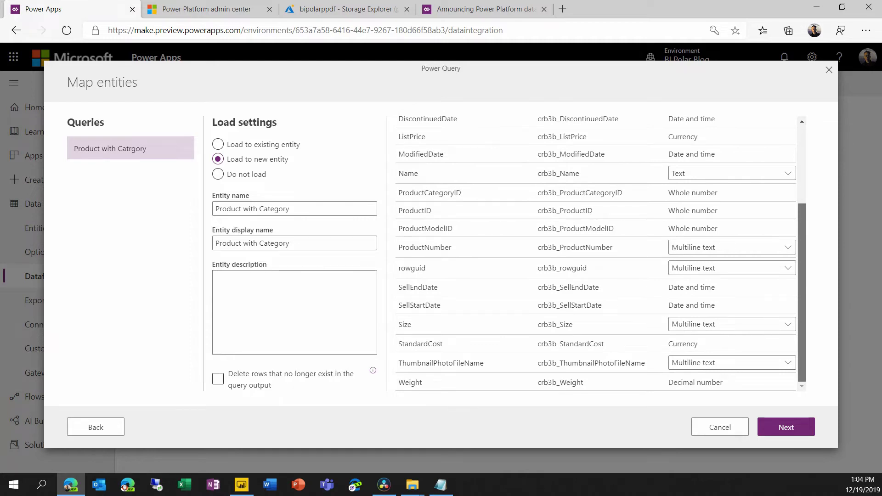
Accept the field mapping, keep the refresh manual, and create the dataflow to load the new entity.
scroll(597, 253, "up", 3)
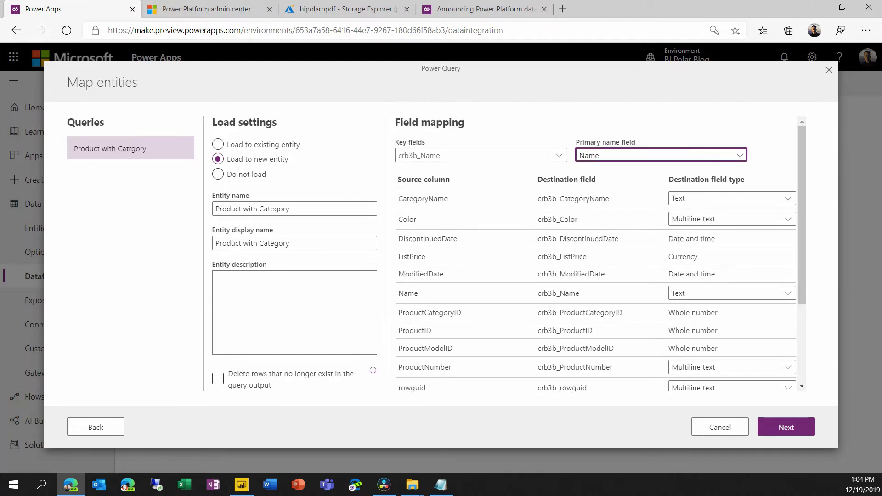
left_click(786, 427)
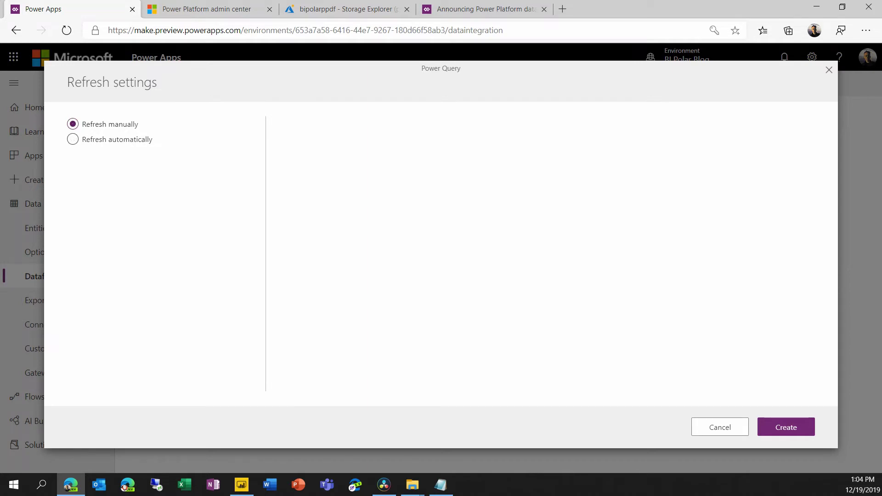
left_click(72, 139)
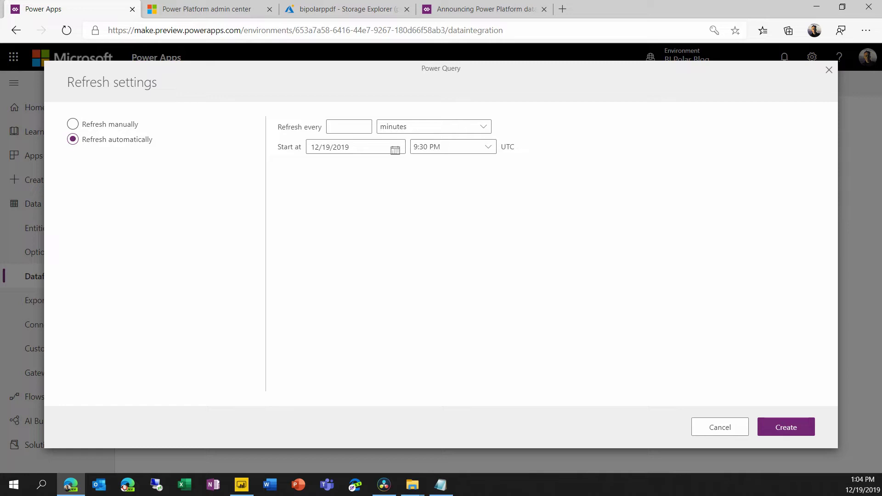
left_click(72, 124)
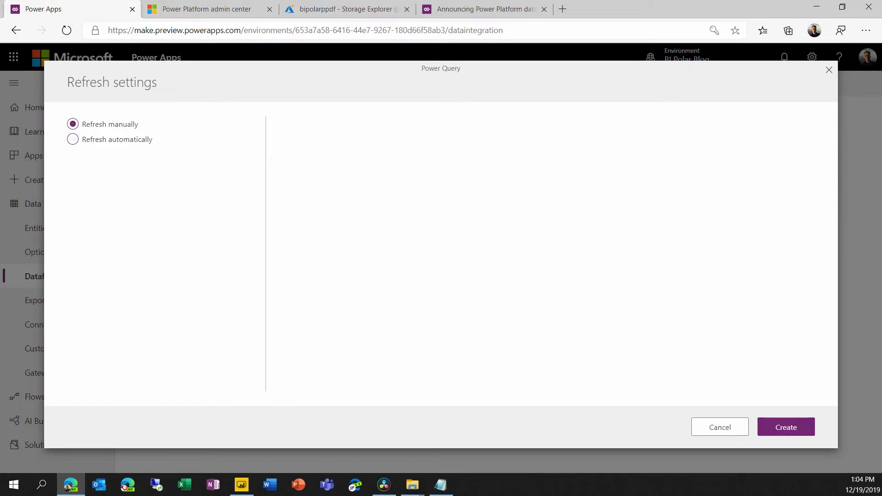
left_click(786, 427)
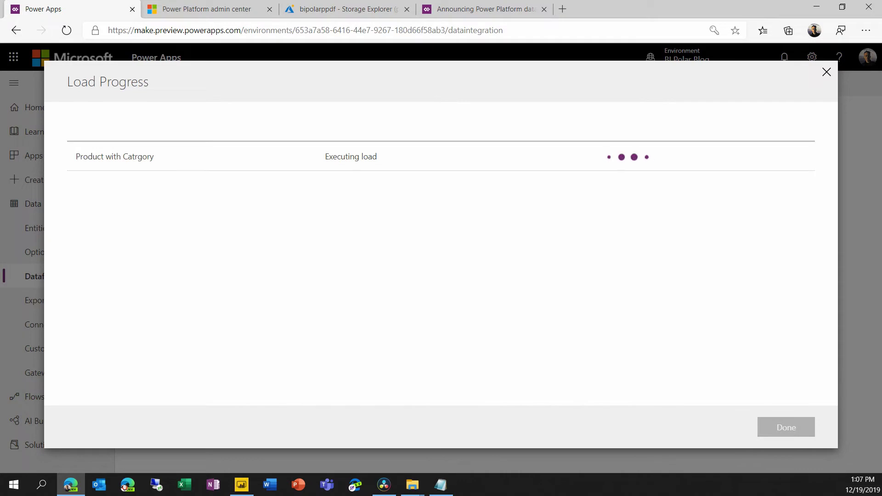
Close the finished load progress and examine the environment's entity list for the Product with Category entity.
key("alt+Tab")
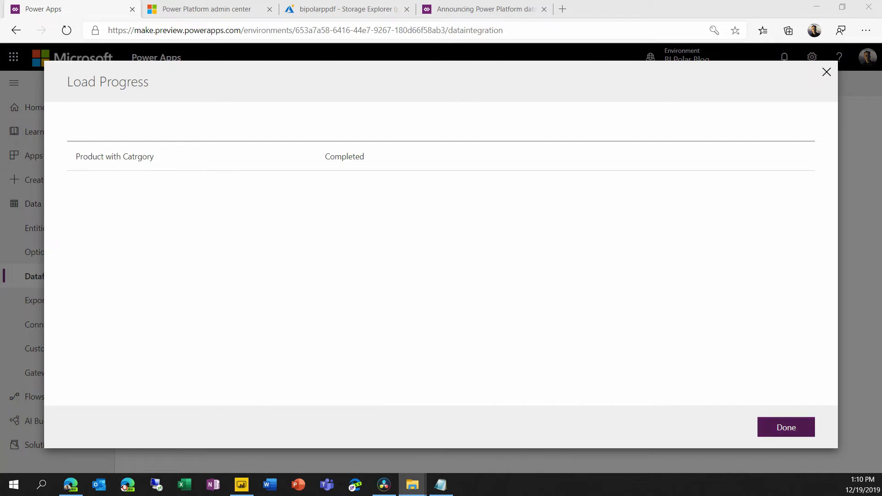
left_click(786, 427)
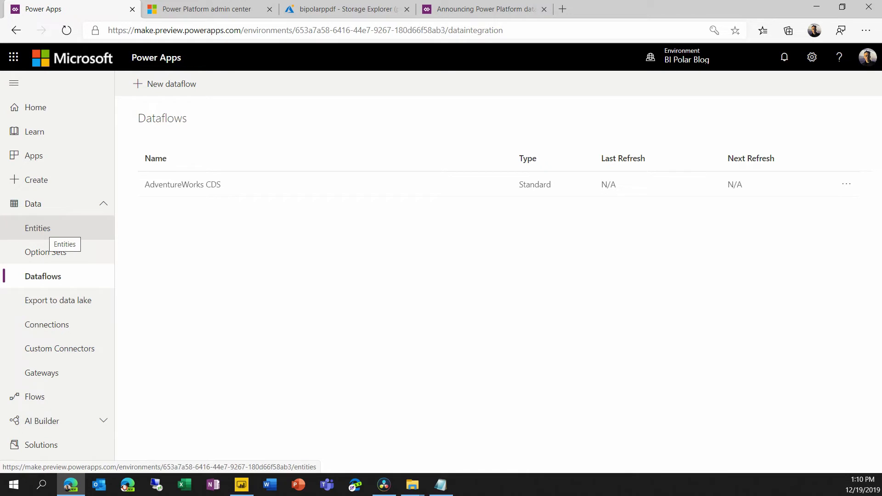
left_click(46, 228)
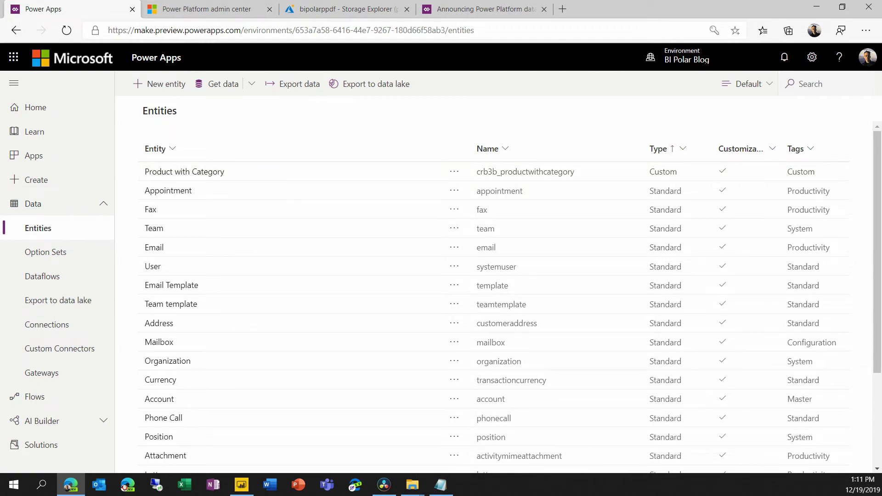
Create a new dataflow named AdventureWorks Analytical that is limited to analytical entities only.
left_click(43, 276)
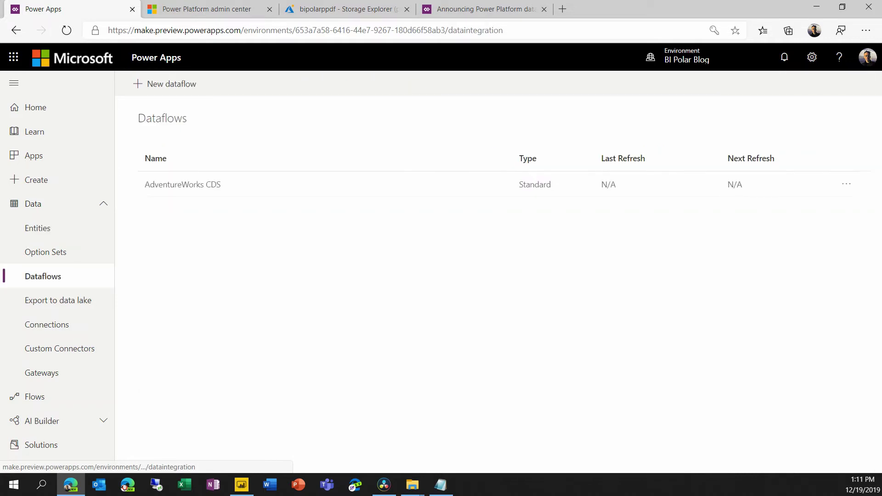
left_click(166, 84)
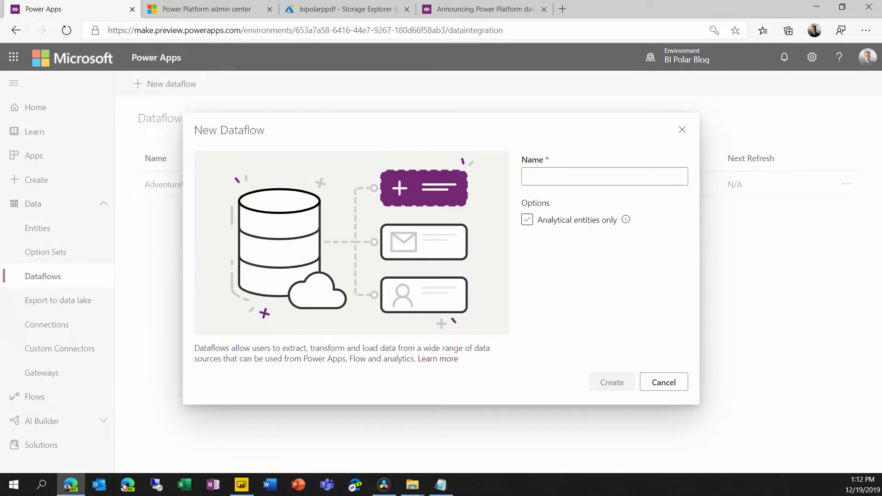
left_click(527, 220)
left_click(551, 177)
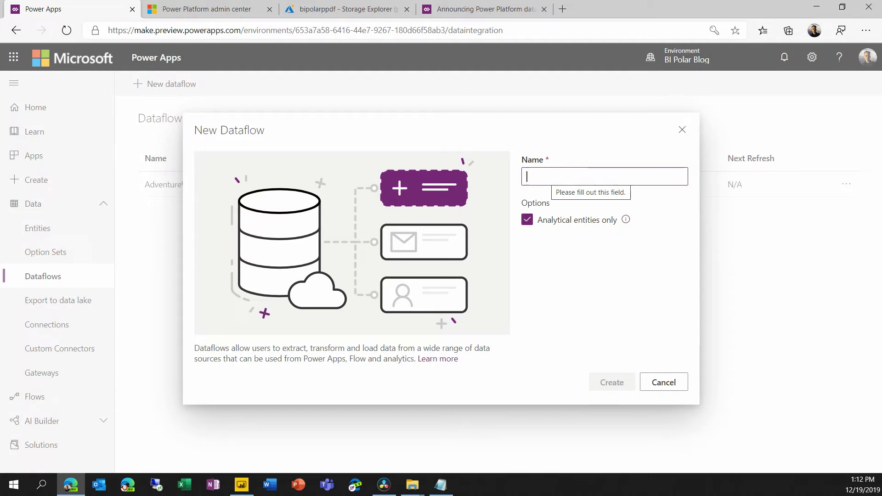
type("AdventureWorks Analytical")
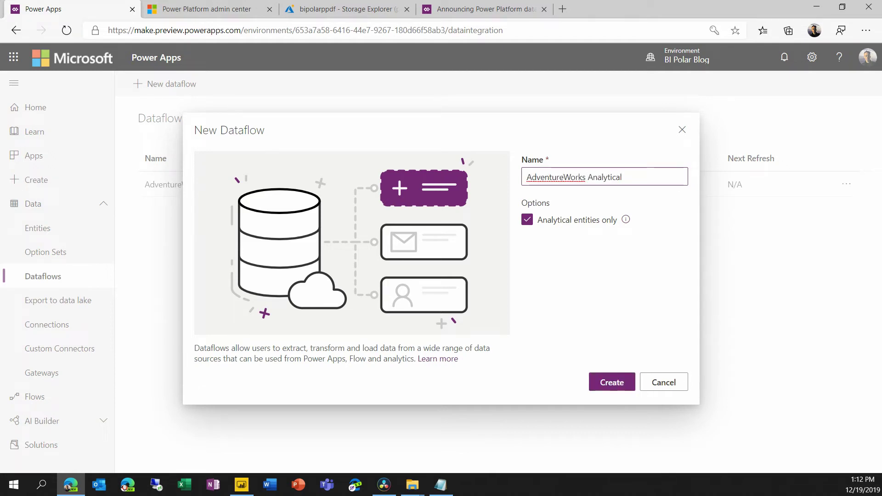
left_click(616, 382)
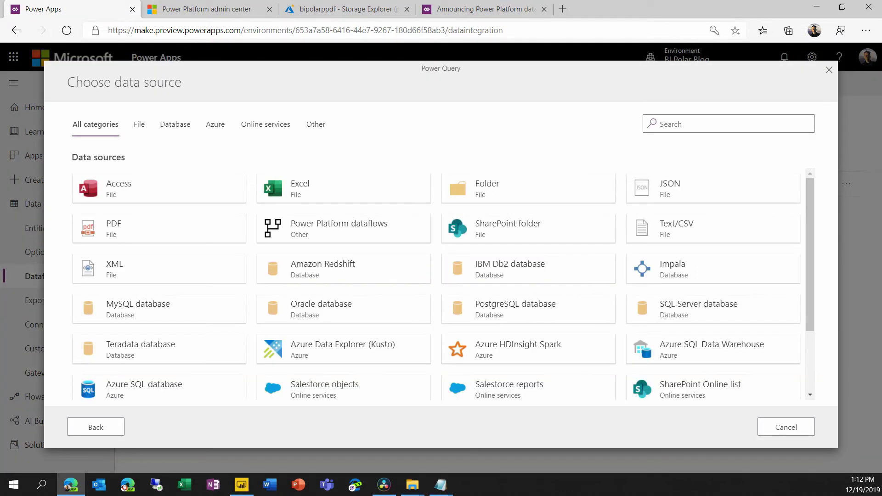
Connect to the adventureworks Azure SQL database on bipolarblog.database.windows.net and bring in the SalesLT.Product table for transformation.
left_click(138, 388)
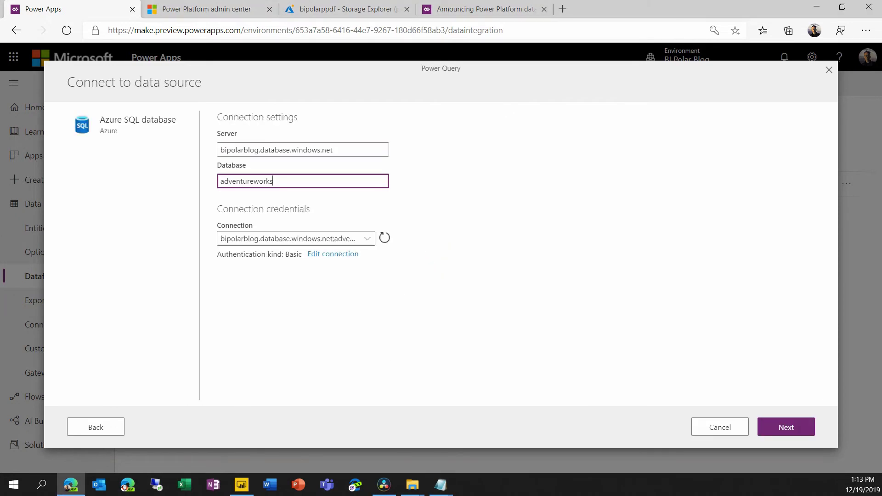
left_click(786, 428)
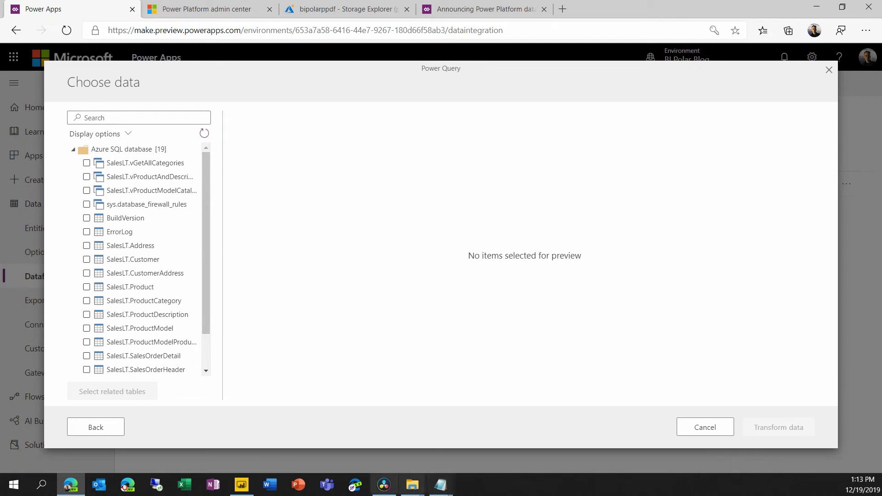
left_click(86, 286)
left_click(779, 428)
Rename the query as Product with Categories in the query settings.
double_click(745, 172)
key("Delete")
key("End")
type("with Categories")
key("Tab")
Remove the SalesLT.ProductModel and SalesLT.SalesOrderDetail columns from the query.
left_click_drag(276, 393, 614, 392)
left_click(551, 158)
left_click(637, 159, "ctrl")
right_click(637, 159)
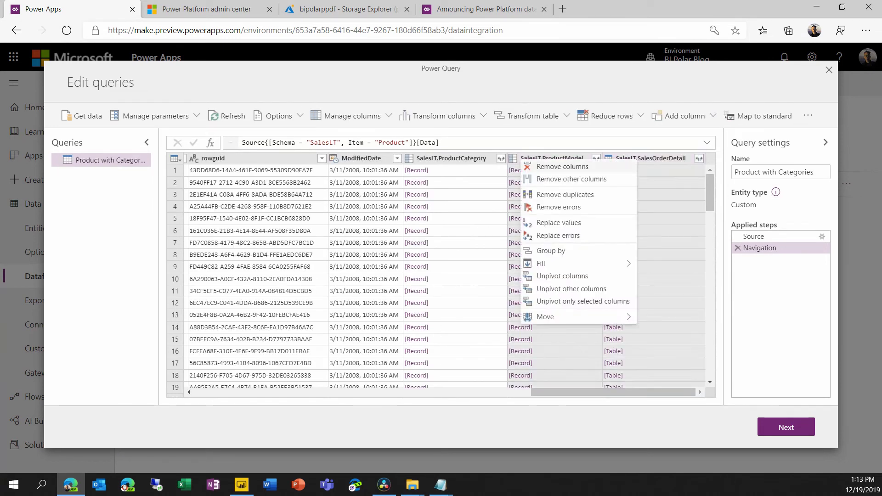
left_click(563, 167)
Expand the SalesLT.ProductCategory column to include only its Name field.
left_click_drag(276, 392, 590, 393)
left_click(699, 158)
left_click(532, 198)
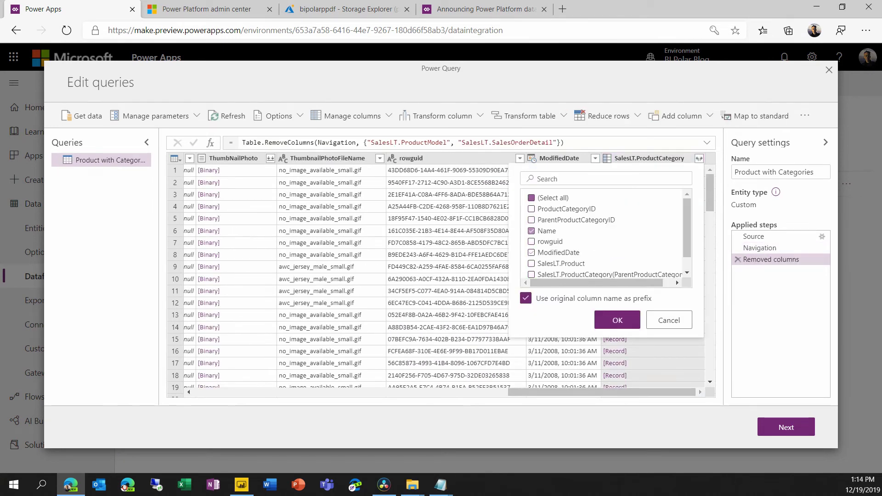
left_click(531, 231)
left_click(618, 320)
Rename the expanded category name column to ProductCategoryName.
left_click_drag(275, 393, 592, 393)
double_click(637, 159)
type("ProductCategoryName")
key("Return")
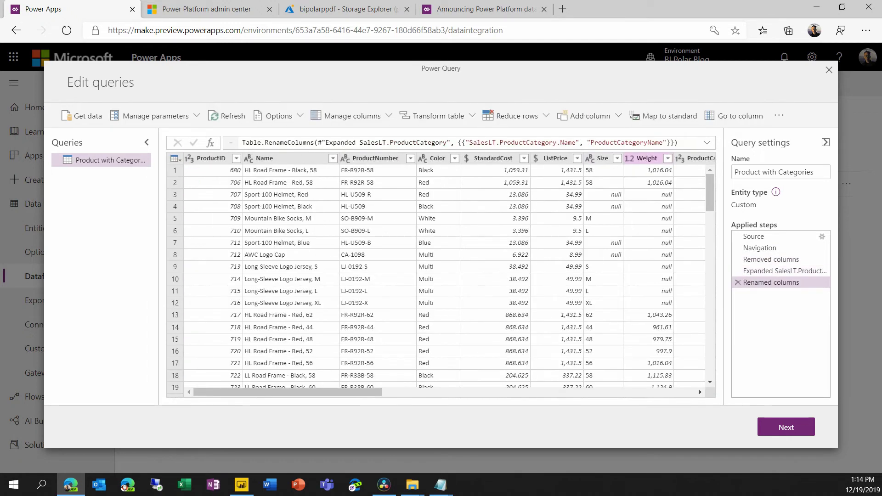
Finish the query editing and create the analytical dataflow with manual refresh.
left_click(786, 427)
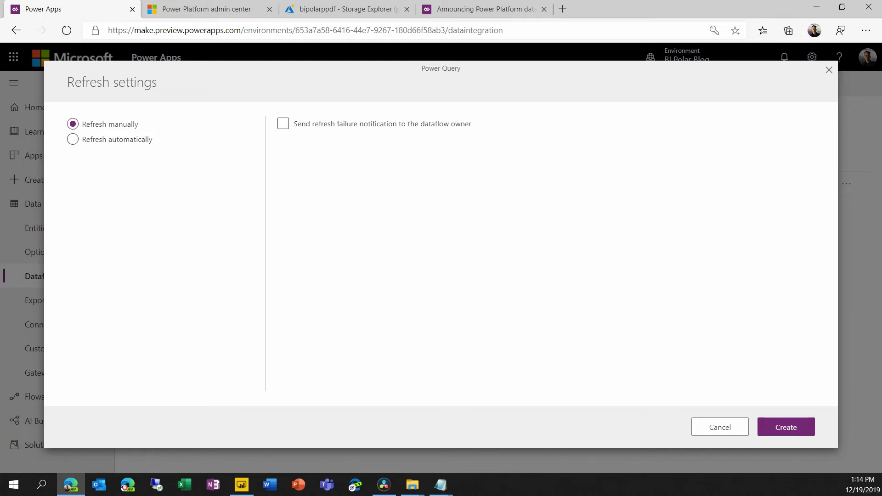
left_click(786, 426)
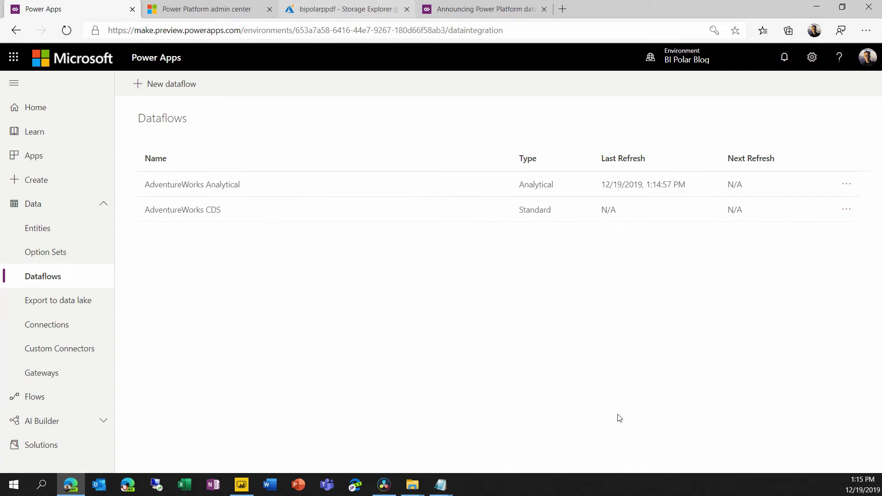
Switch to the bipolarppdf Storage Explorer in Azure and open environments, org14b76c09, and the AdventureWorks Analytical folder within power-platform-dataflows.
left_click(330, 10)
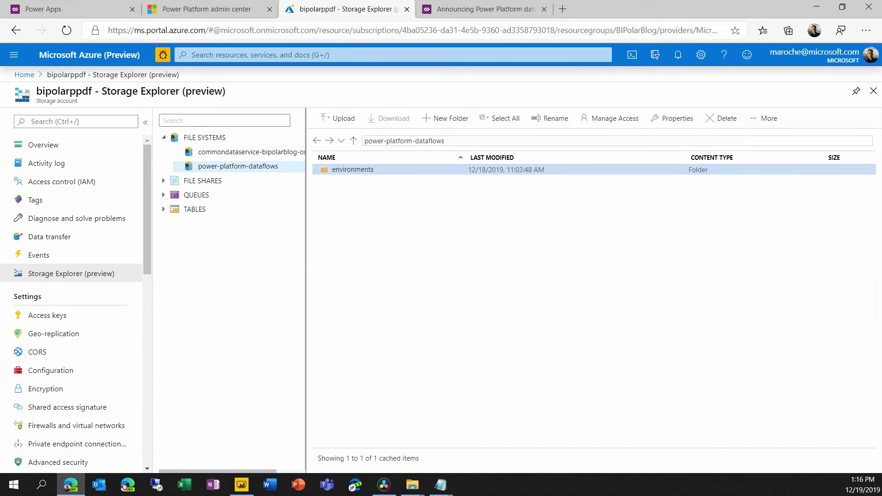
key("Return")
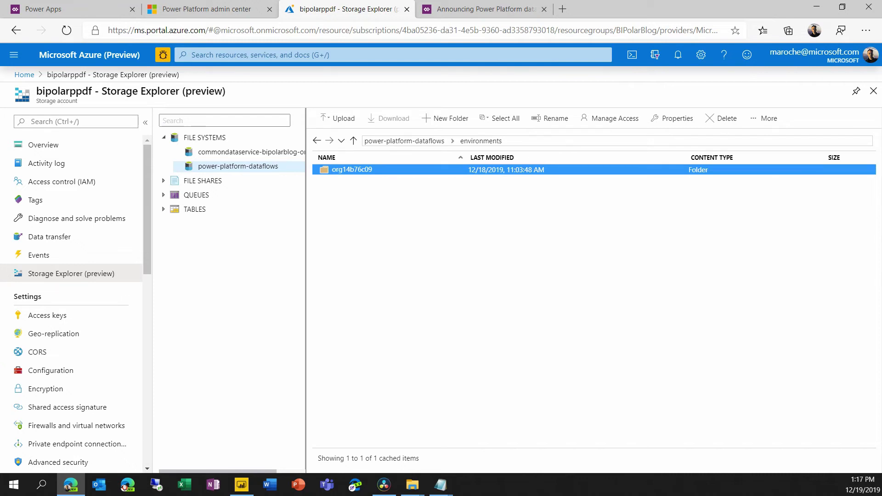
key("Return")
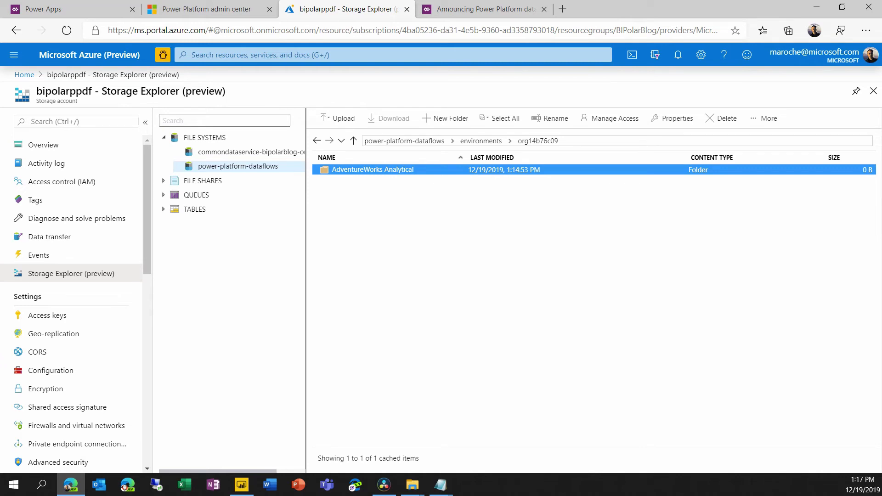
key("Return")
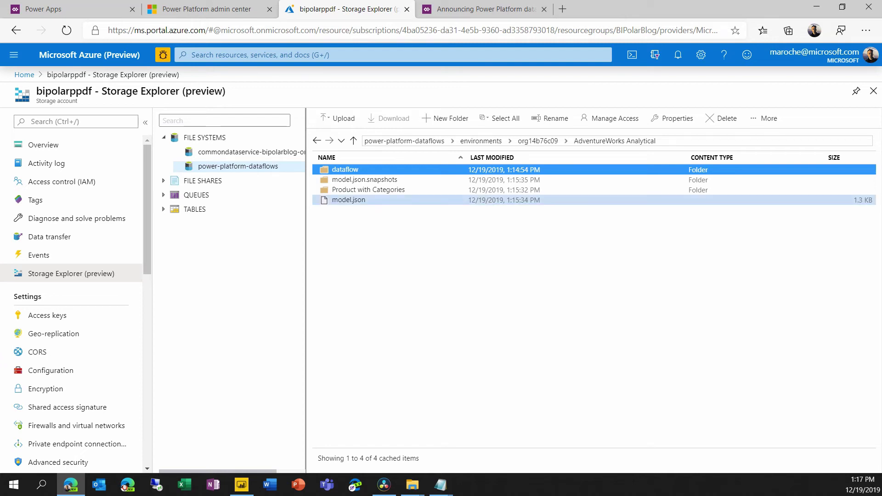
Examine the model.json file and the CSV snapshots stored in the Product with Categories folder.
left_click(349, 200)
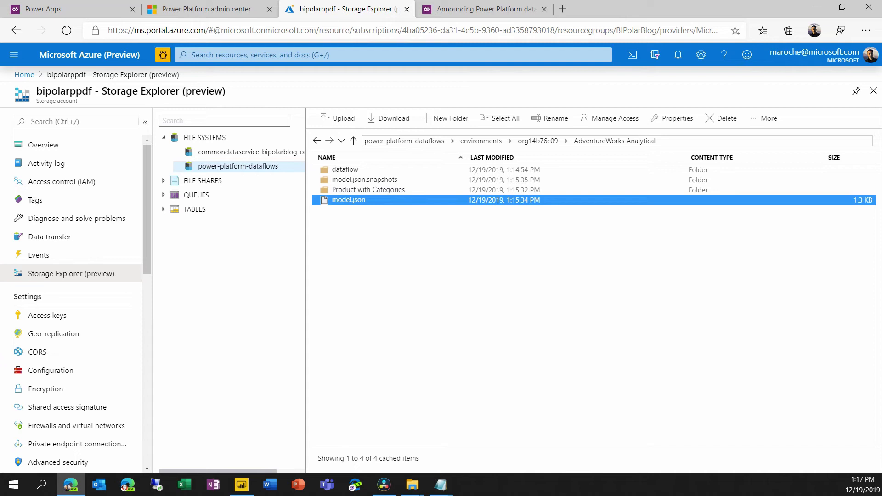
left_click(368, 190)
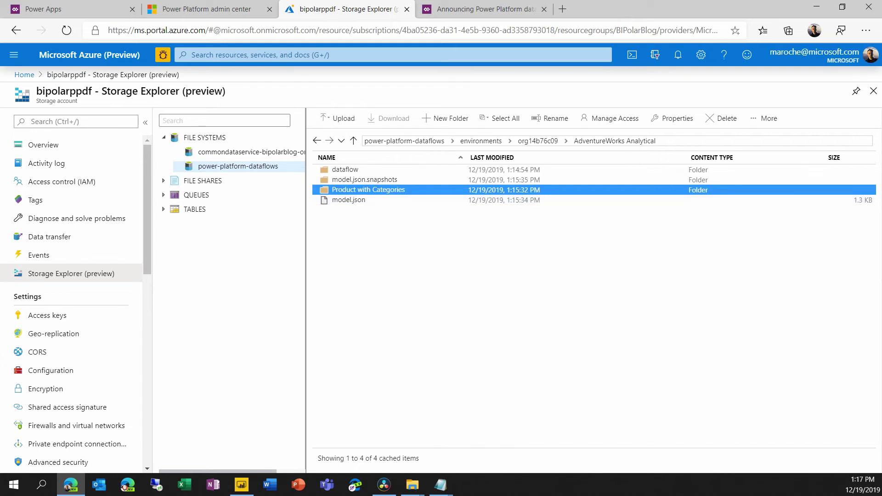
double_click(369, 189)
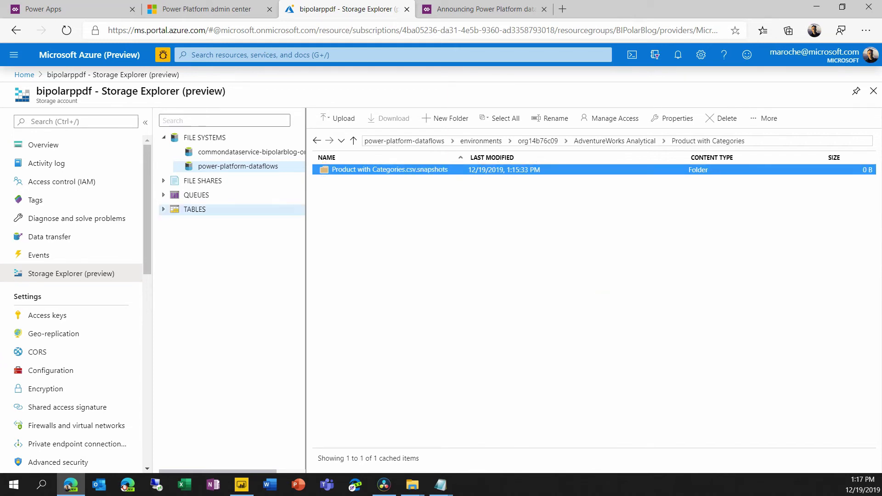
double_click(389, 169)
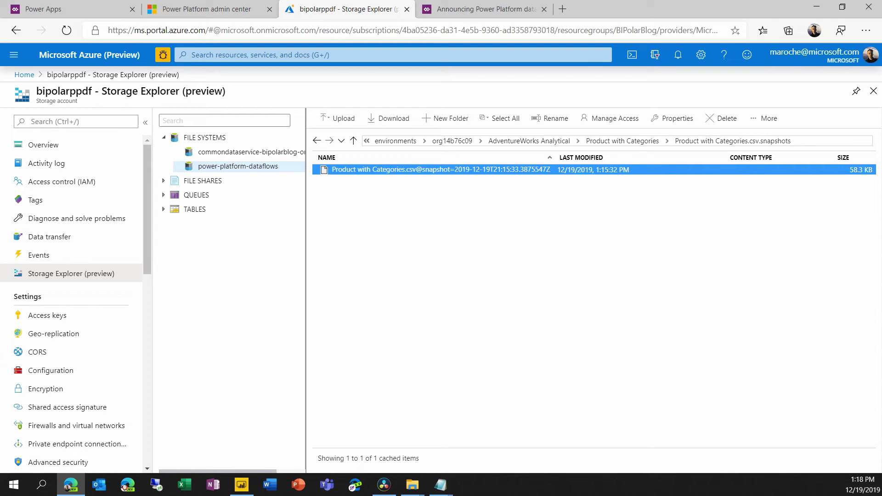
Switch to Power BI Desktop and connect to the Power Platform dataflows data source.
key("alt+Tab")
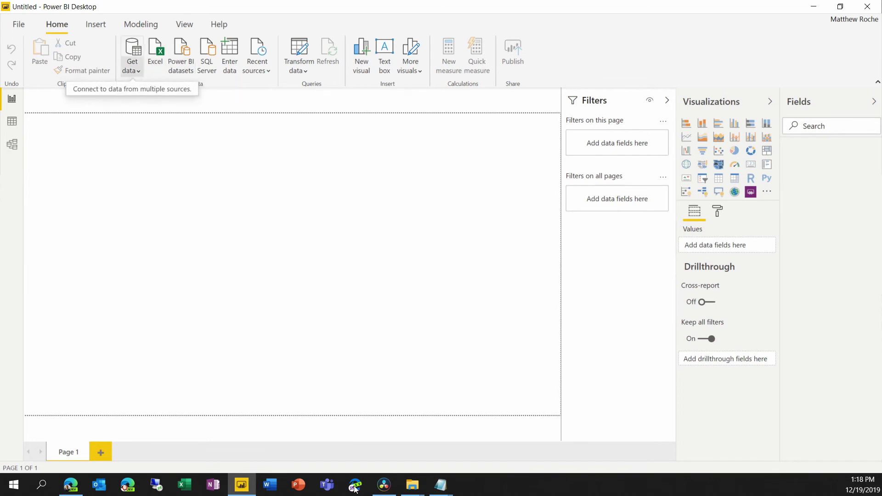
left_click(132, 56)
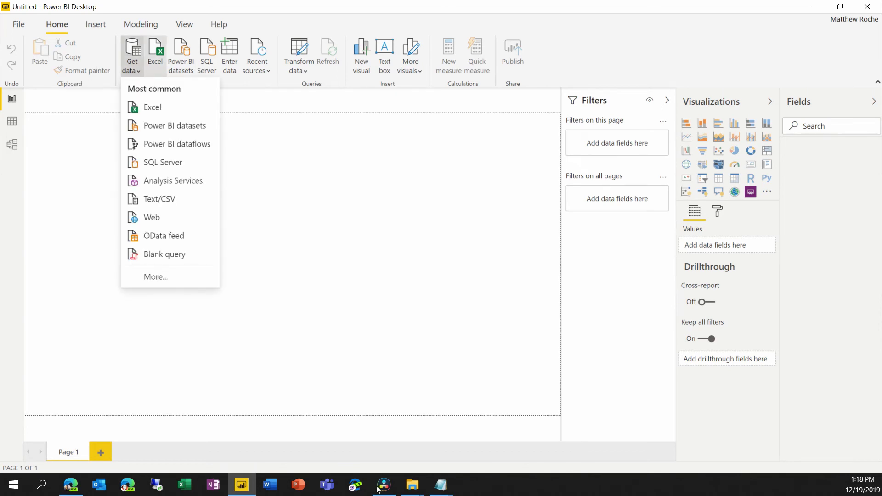
left_click(155, 276)
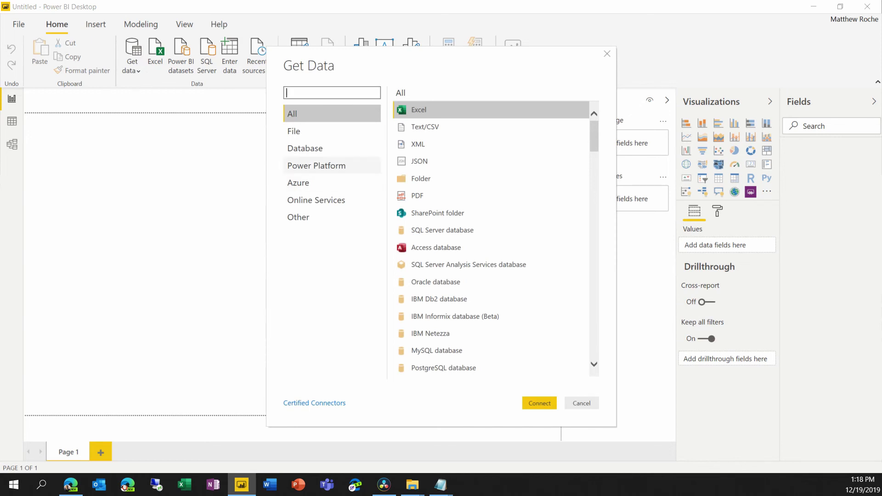
left_click(317, 166)
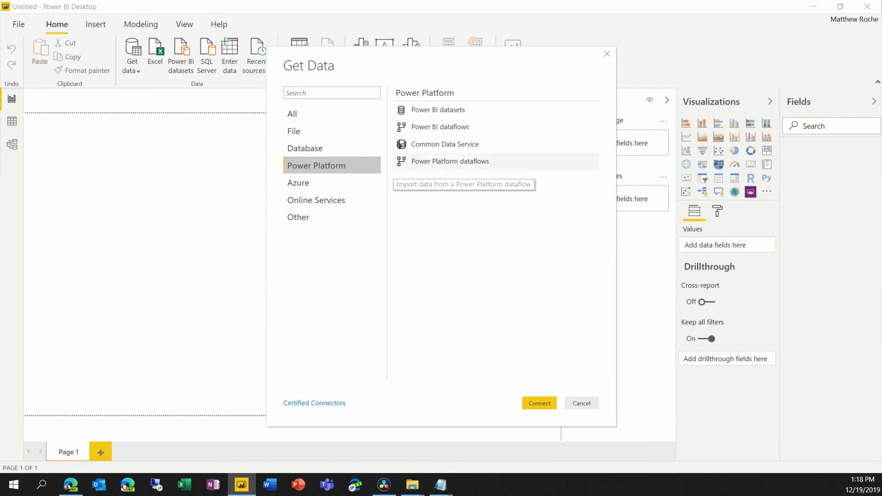
double_click(450, 161)
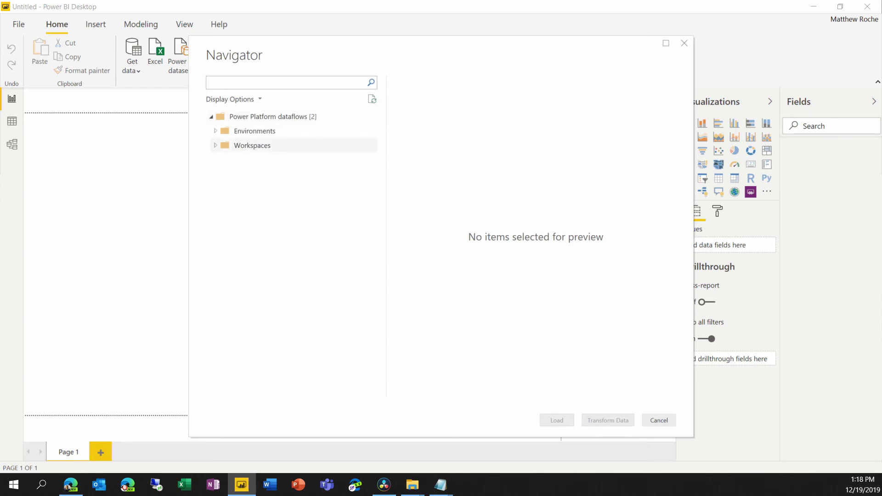
Load the Product with Categories entity from the AdventureWorks Analytical dataflow in the BI Polar Blog environment.
left_click(215, 145)
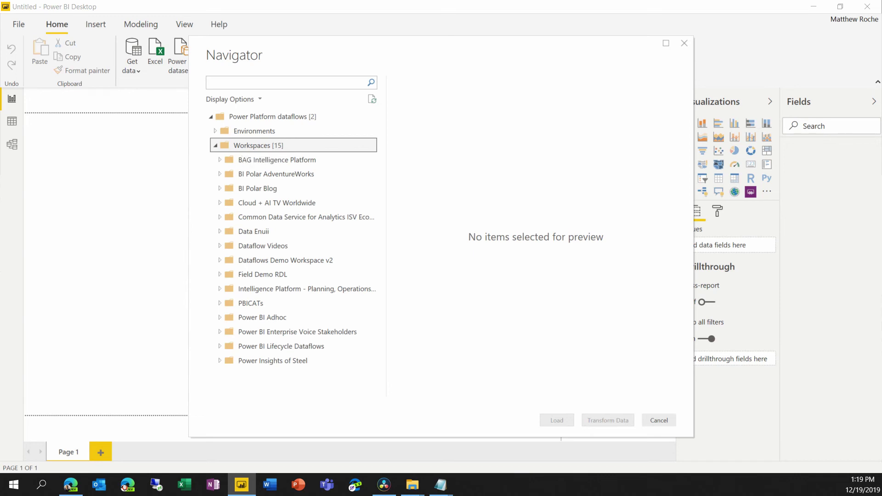
left_click(215, 145)
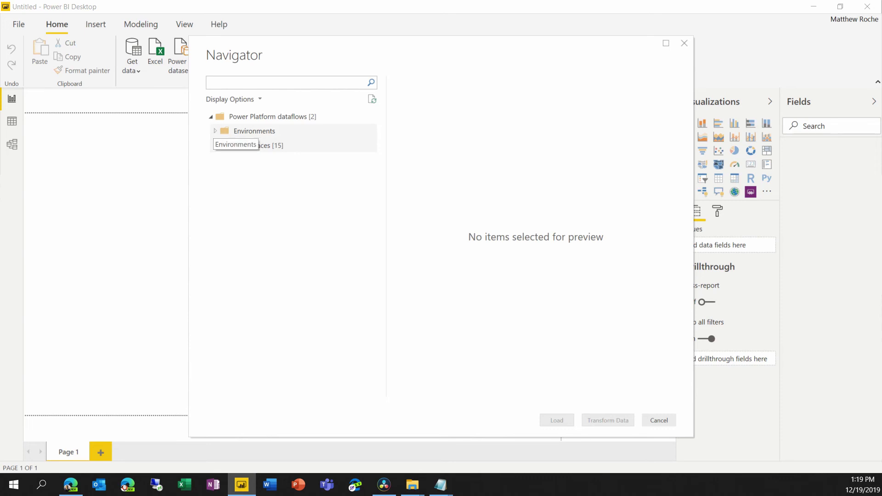
left_click(215, 131)
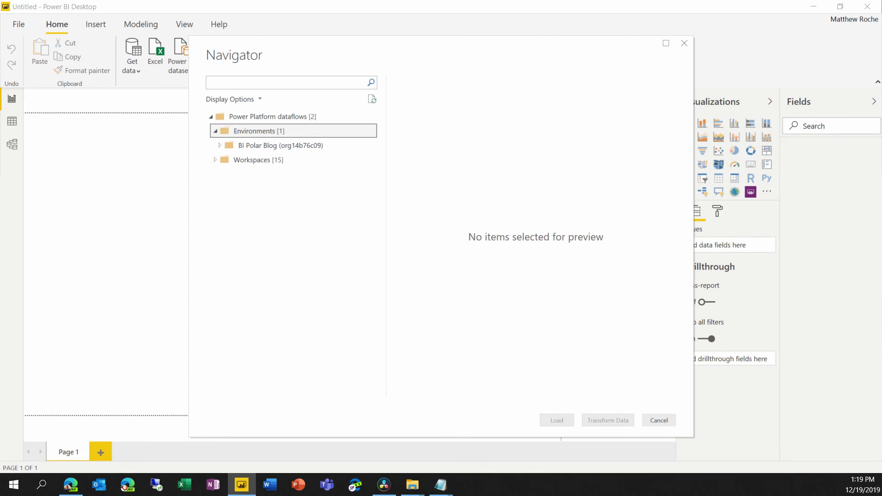
left_click(220, 146)
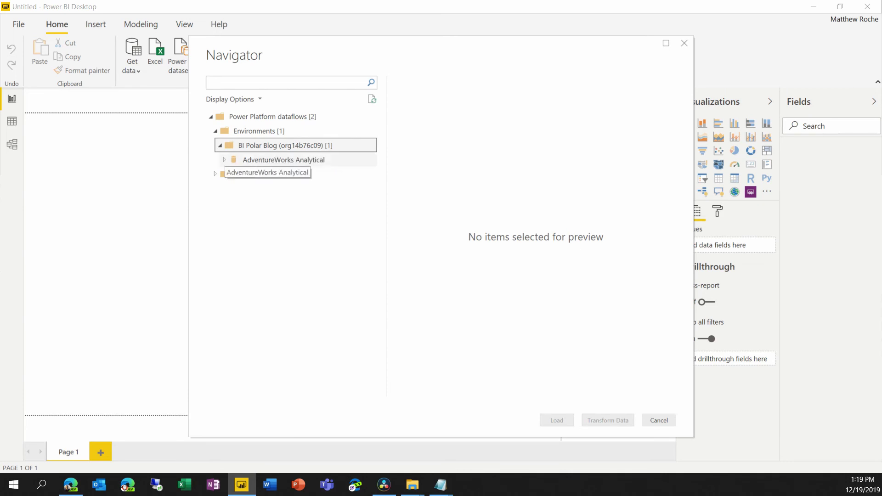
left_click(224, 160)
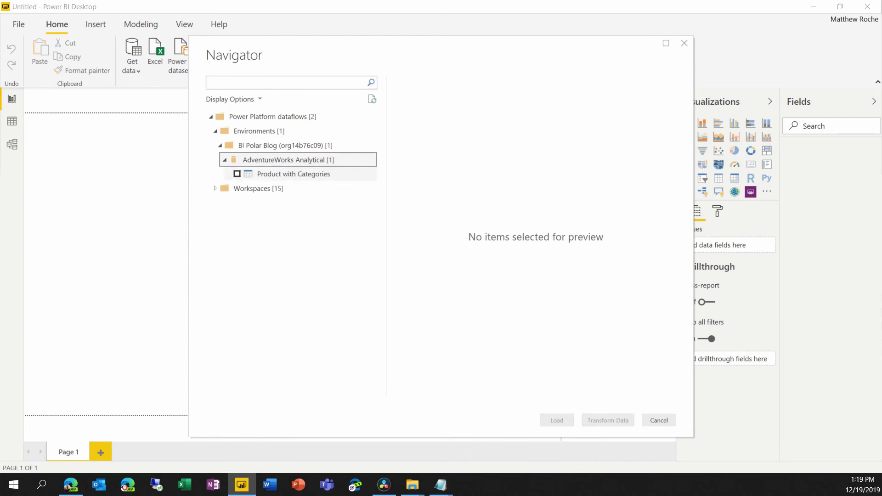
left_click(237, 174)
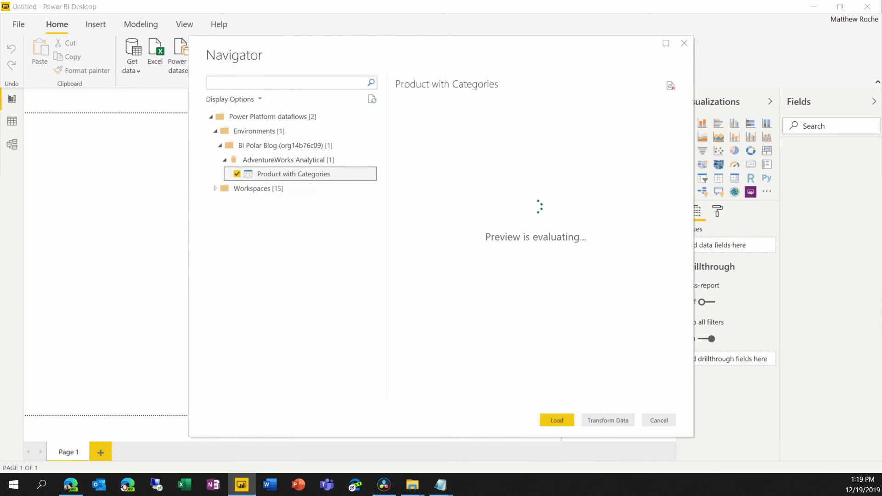
left_click(556, 420)
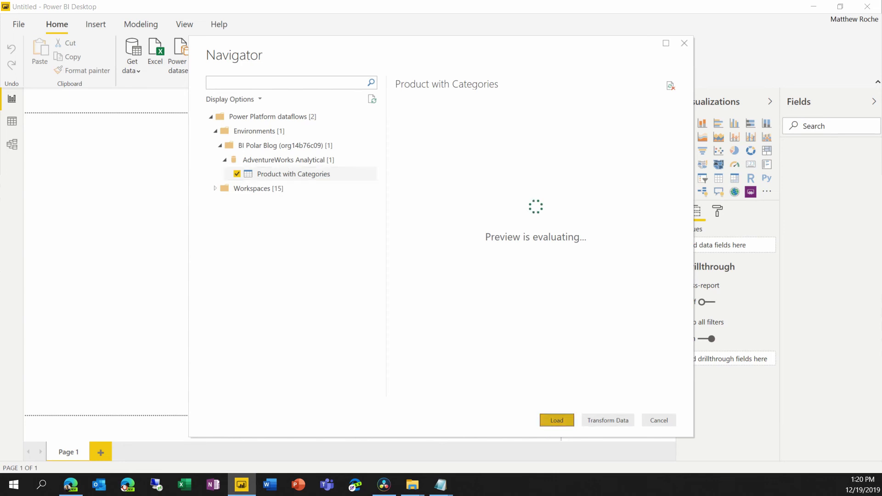